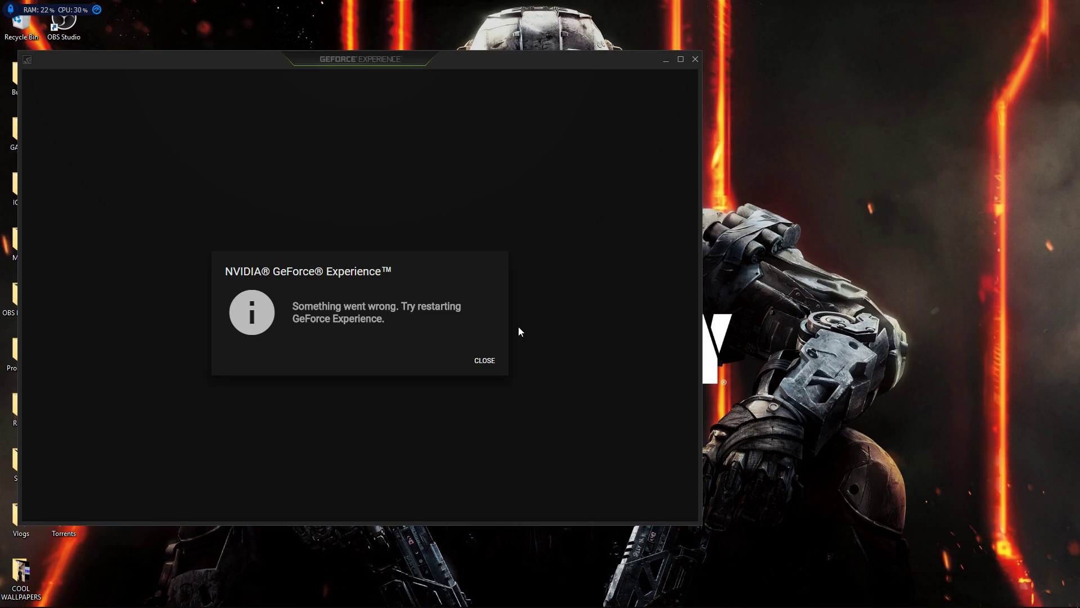
Step: Dismiss the GeForce Experience error message and open the Windows Services console in a maximized window
left_click(486, 367)
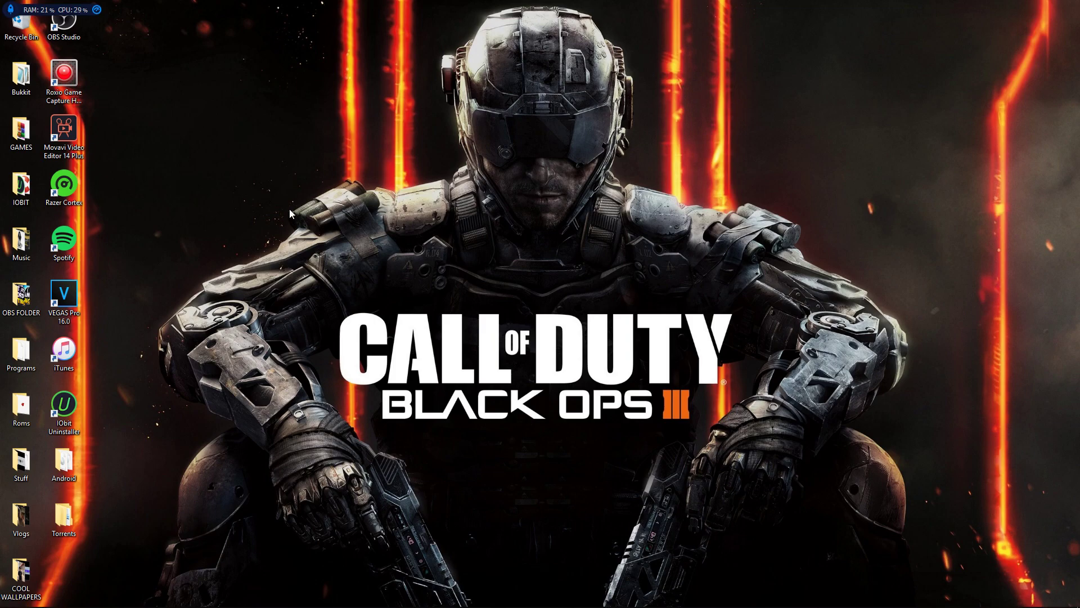
left_click(40, 596)
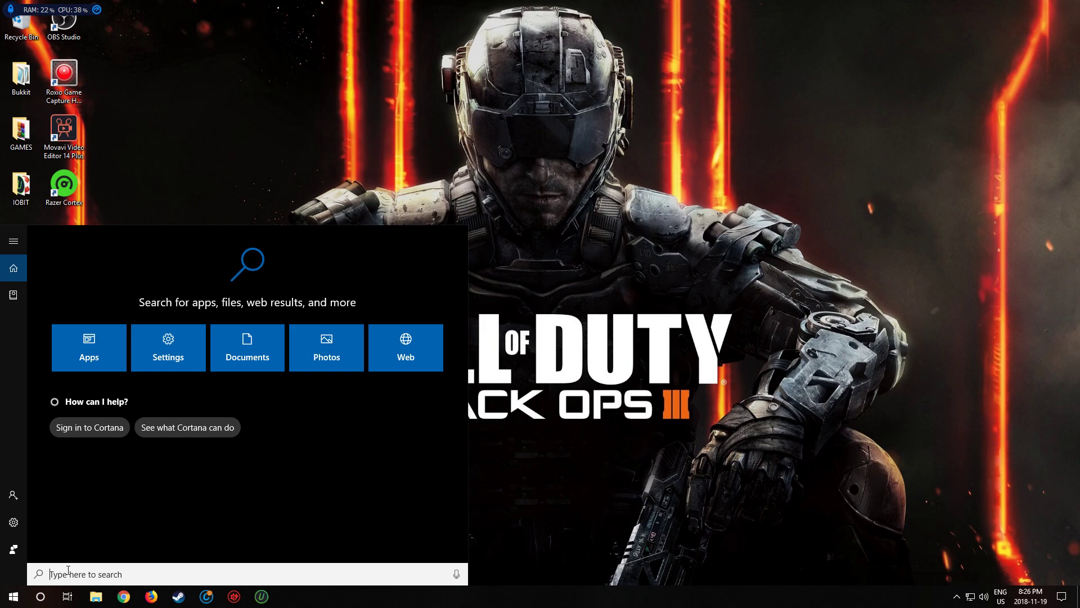
type("servi")
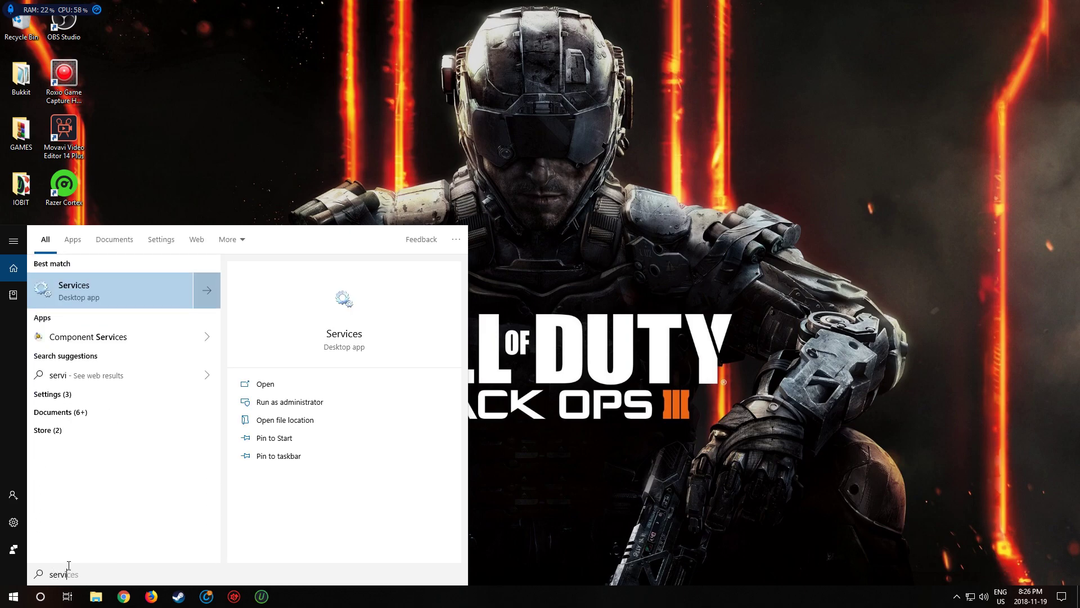
left_click(140, 293)
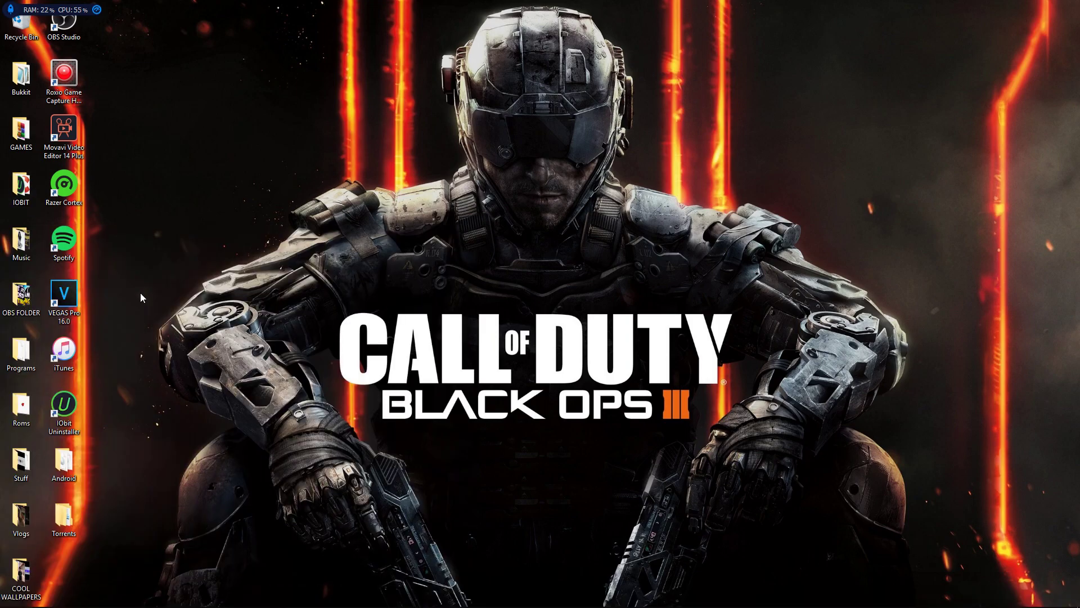
left_click(581, 116)
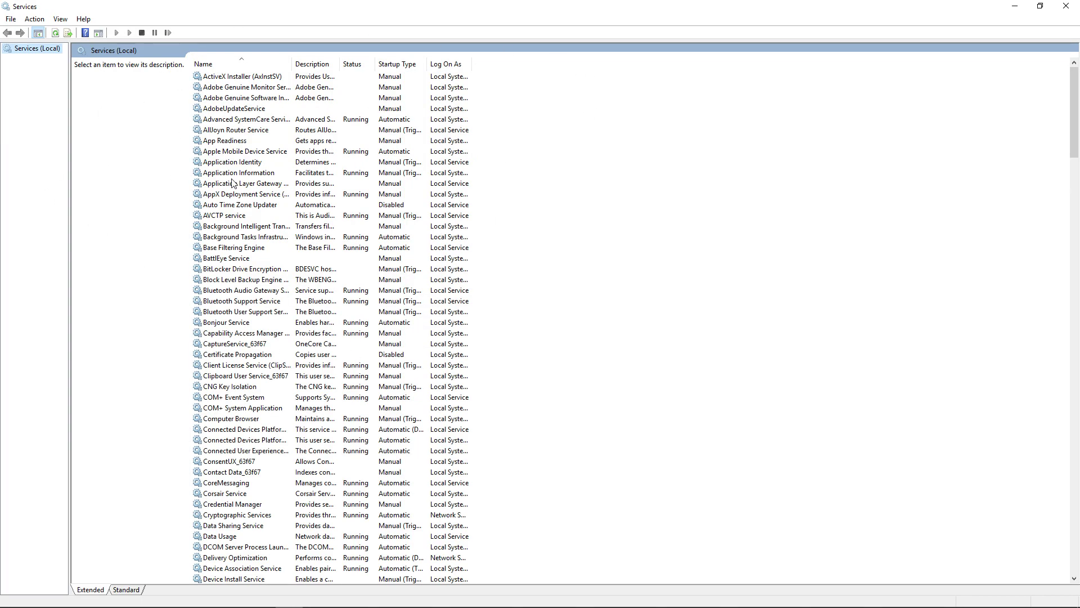
Step: Find the NVIDIA Telemetry Container service in the list and open its properties
left_click_drag(1075, 92, 1077, 275)
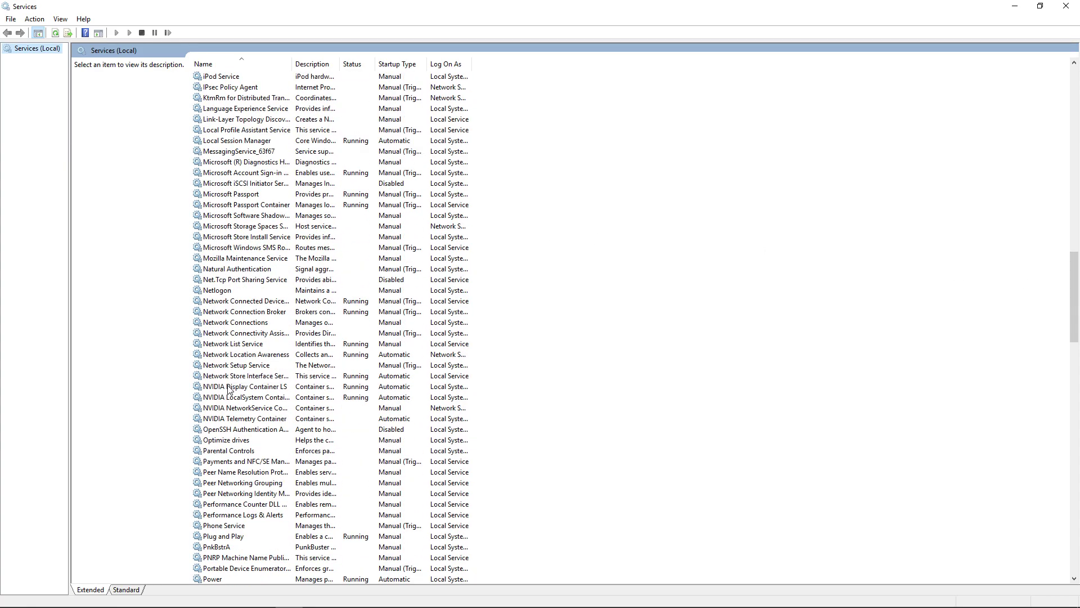
left_click(247, 419)
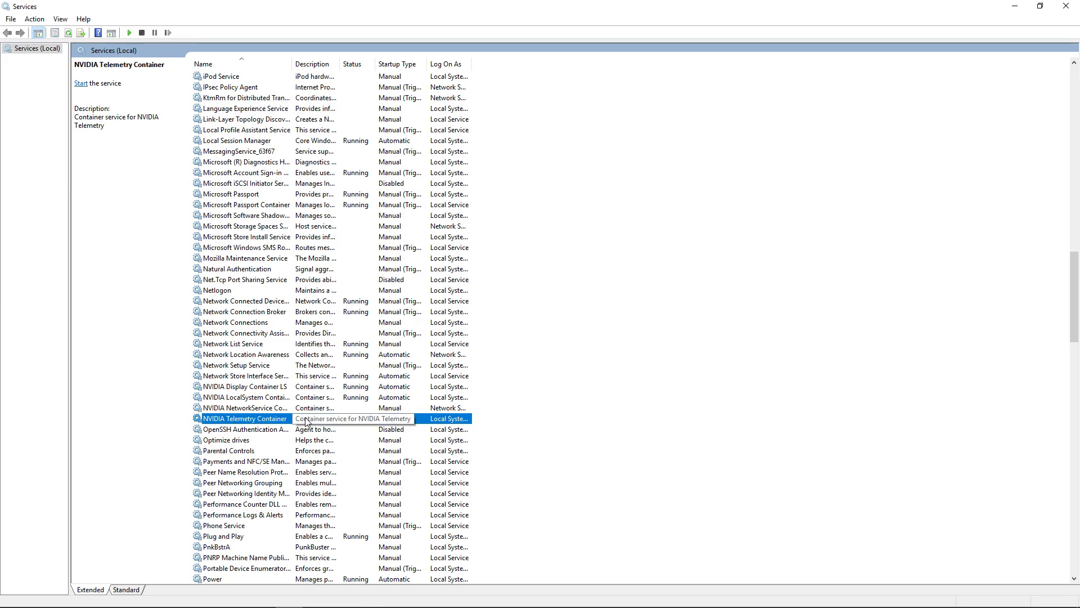
right_click(280, 419)
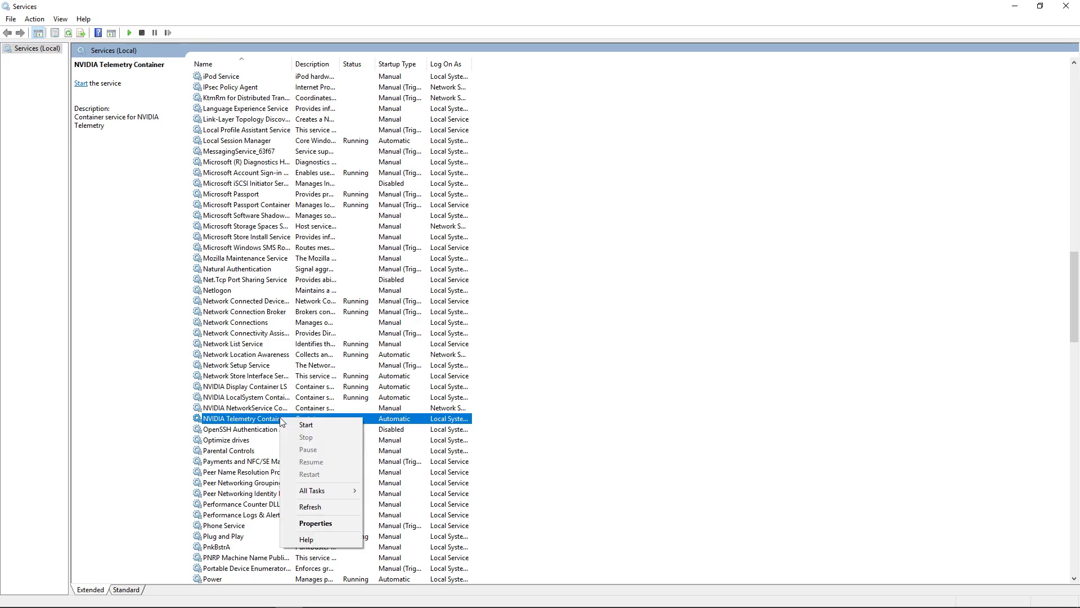
left_click(326, 521)
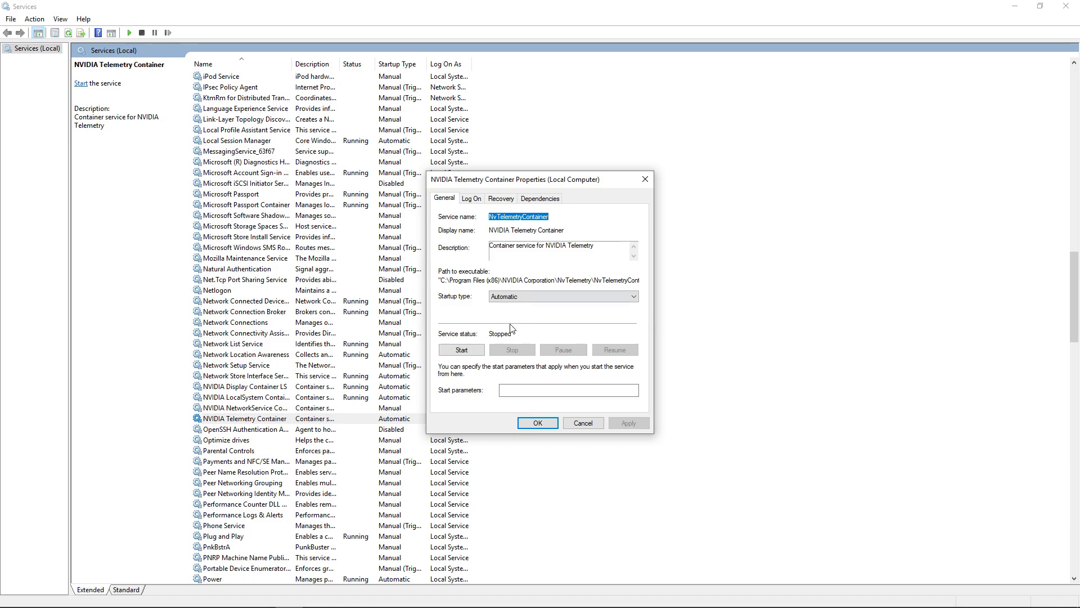
Step: Start the NVIDIA Telemetry Container service and stop it again
left_click(461, 350)
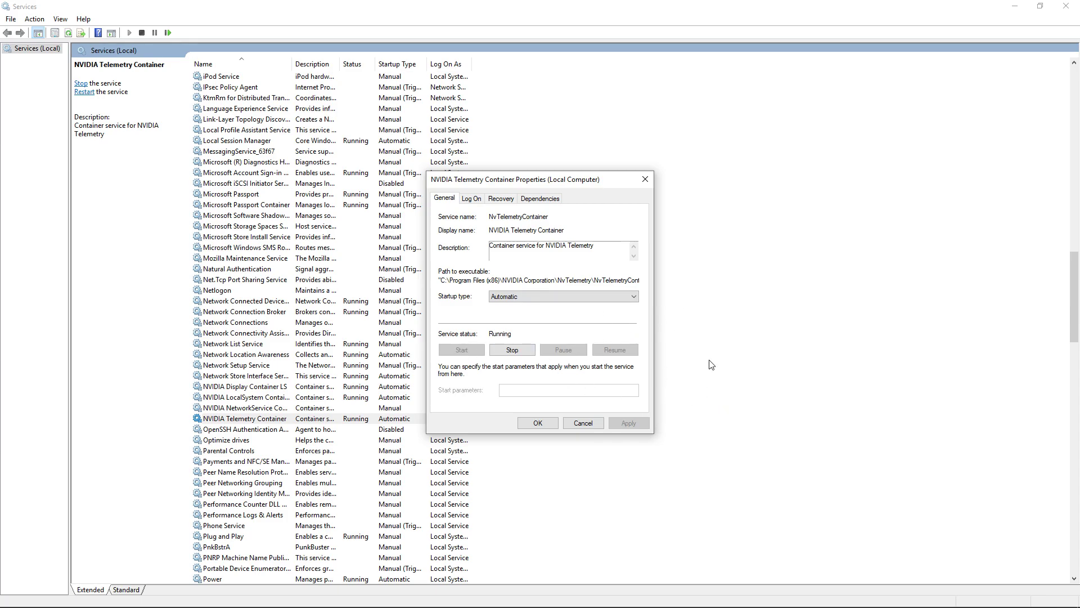
left_click(512, 349)
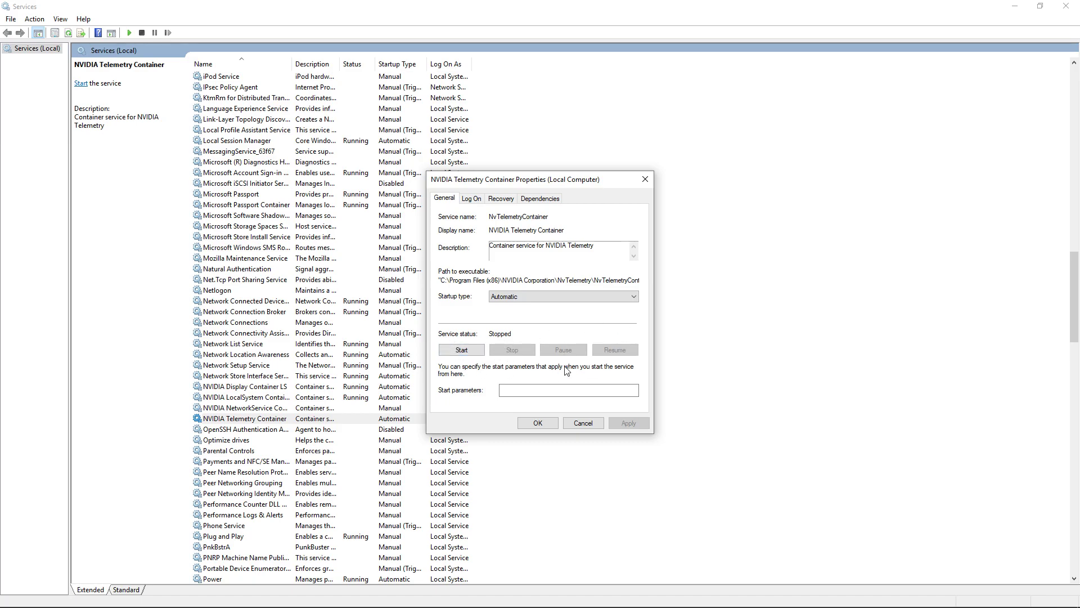
Step: Set the NVIDIA Telemetry Container service to log on with the Local System account and confirm its properties
left_click(476, 200)
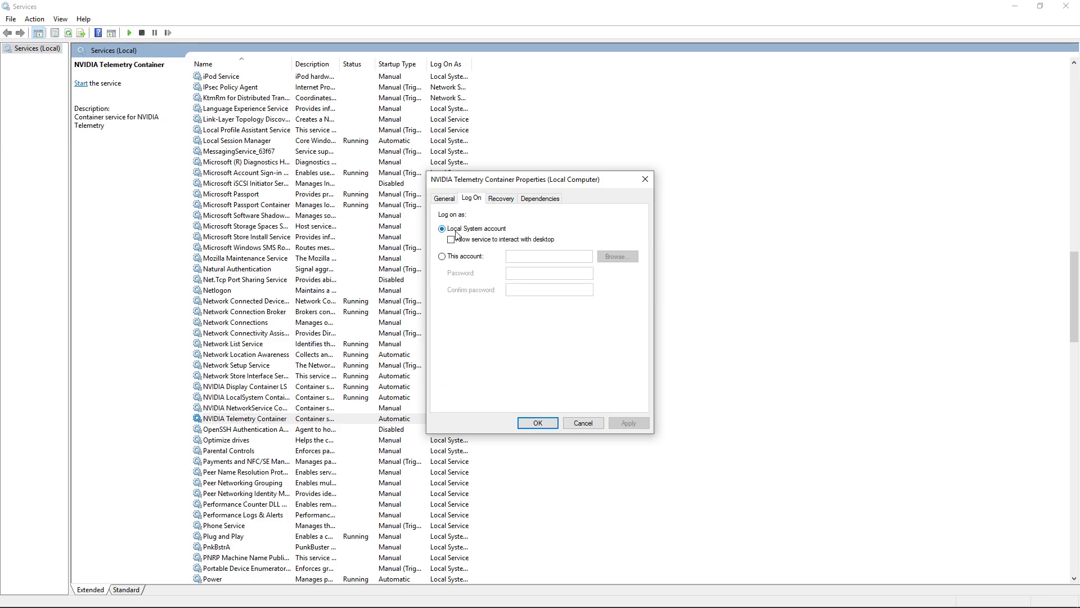
left_click(442, 258)
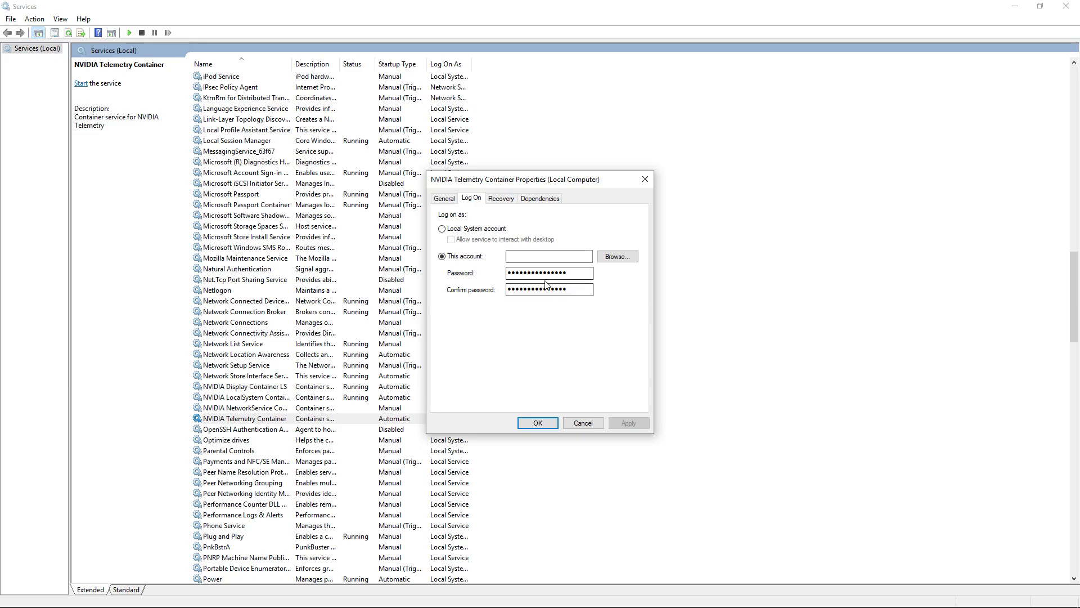
left_click(549, 255)
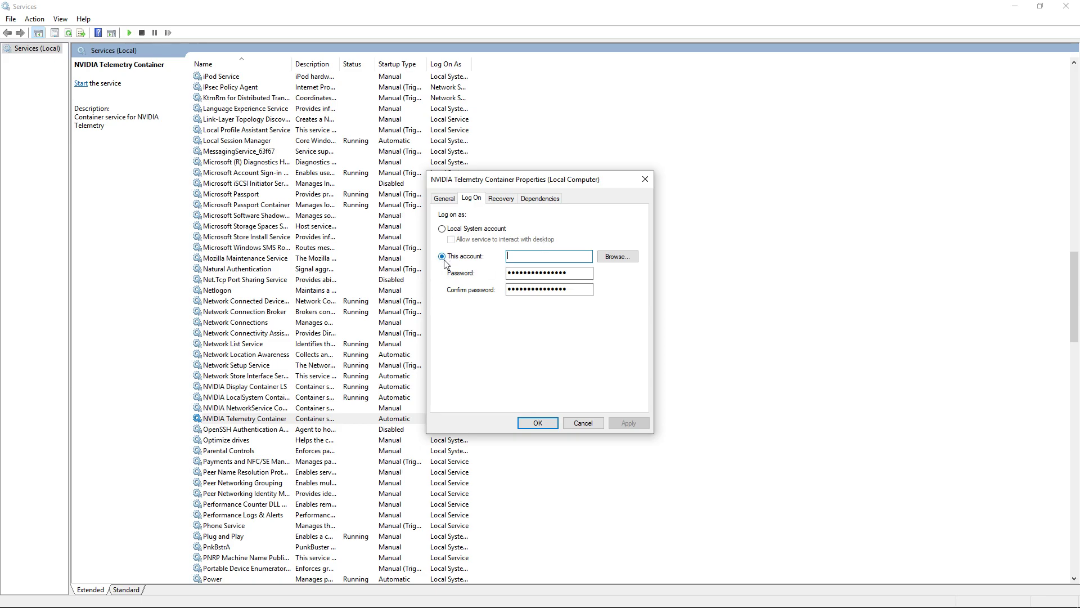
left_click(442, 228)
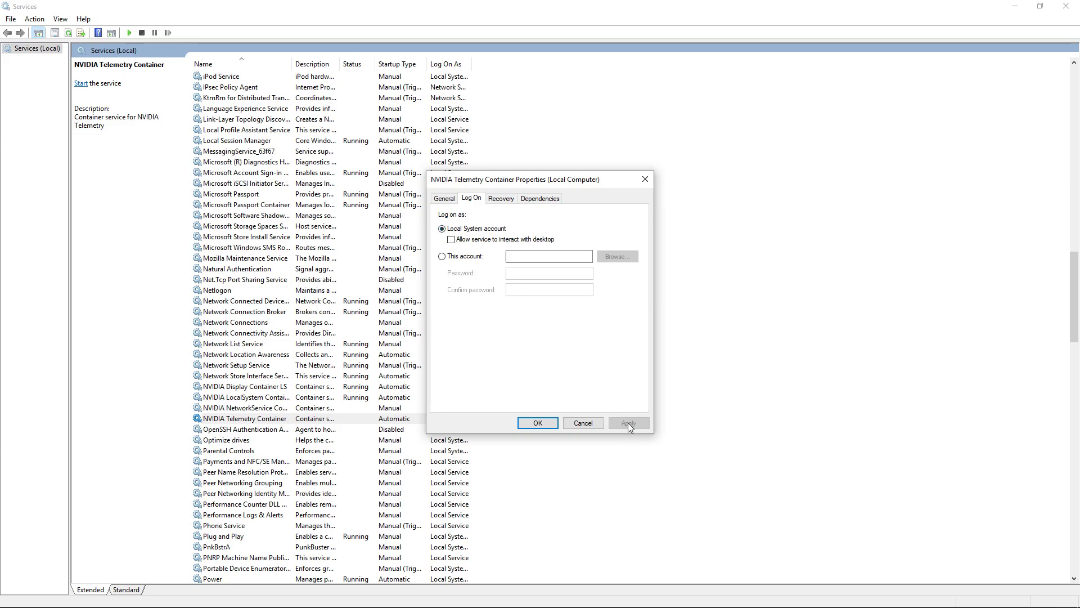
left_click(536, 423)
Step: Set the NVIDIA Telemetry Container service's startup type to Automatic and start the service, applying and confirming the properties
right_click(231, 423)
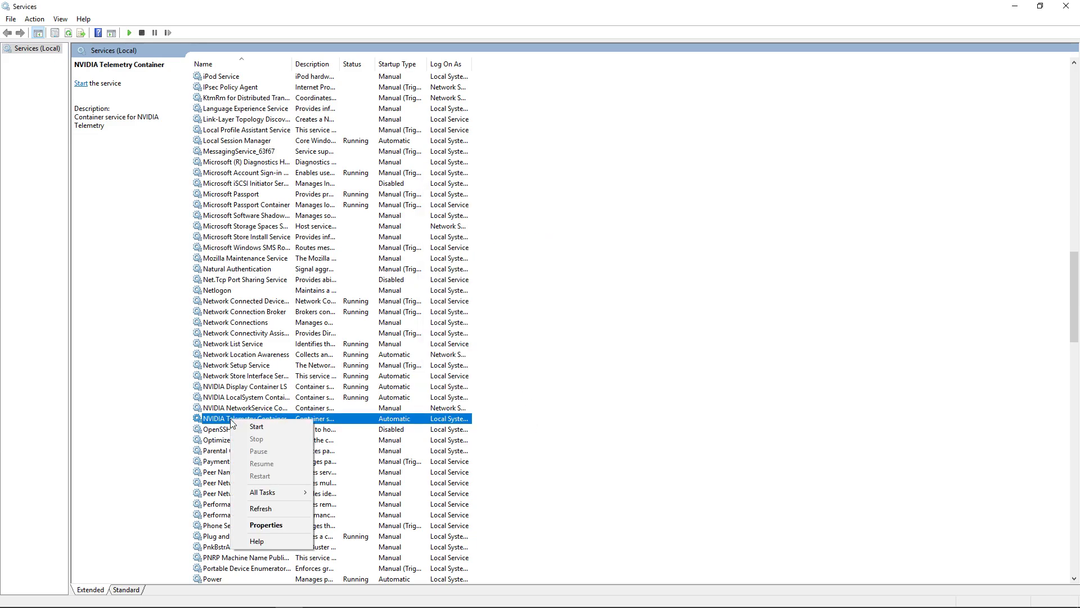
left_click(277, 524)
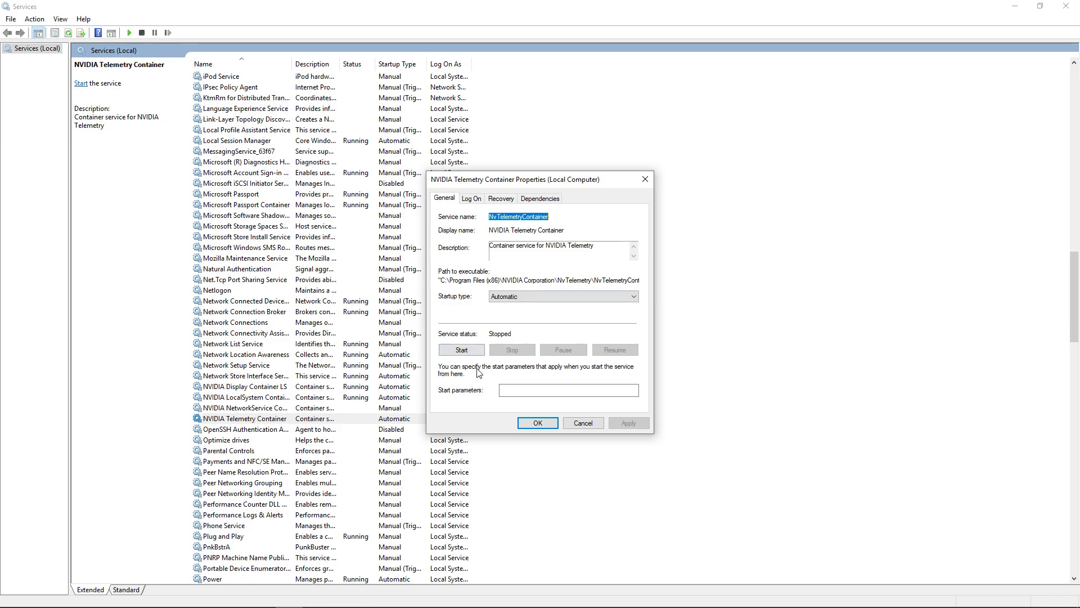
left_click(531, 296)
left_click(511, 316)
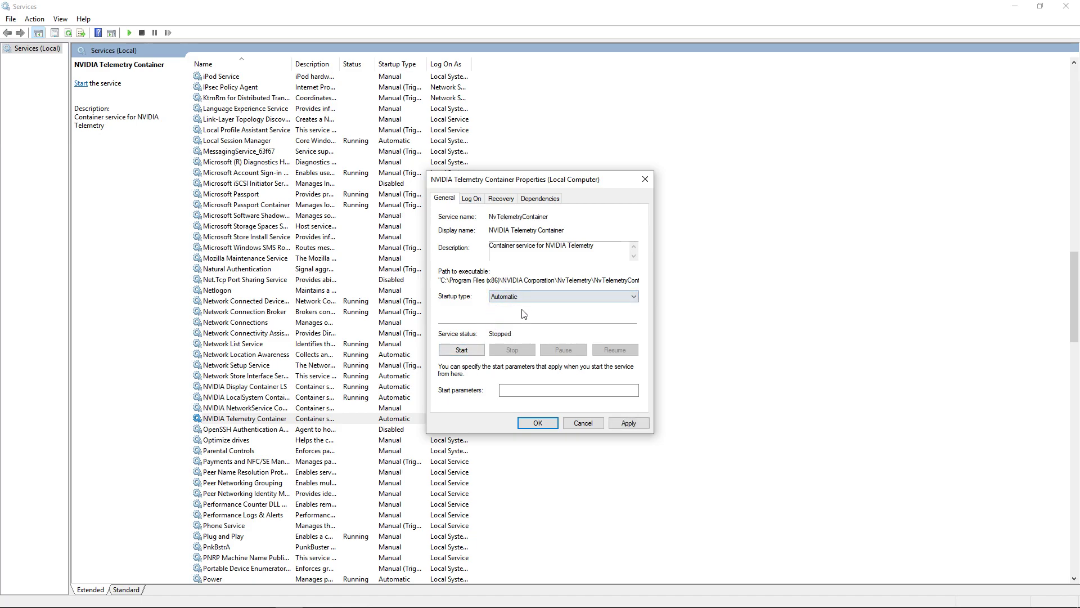
left_click(514, 297)
left_click(518, 319)
left_click(474, 352)
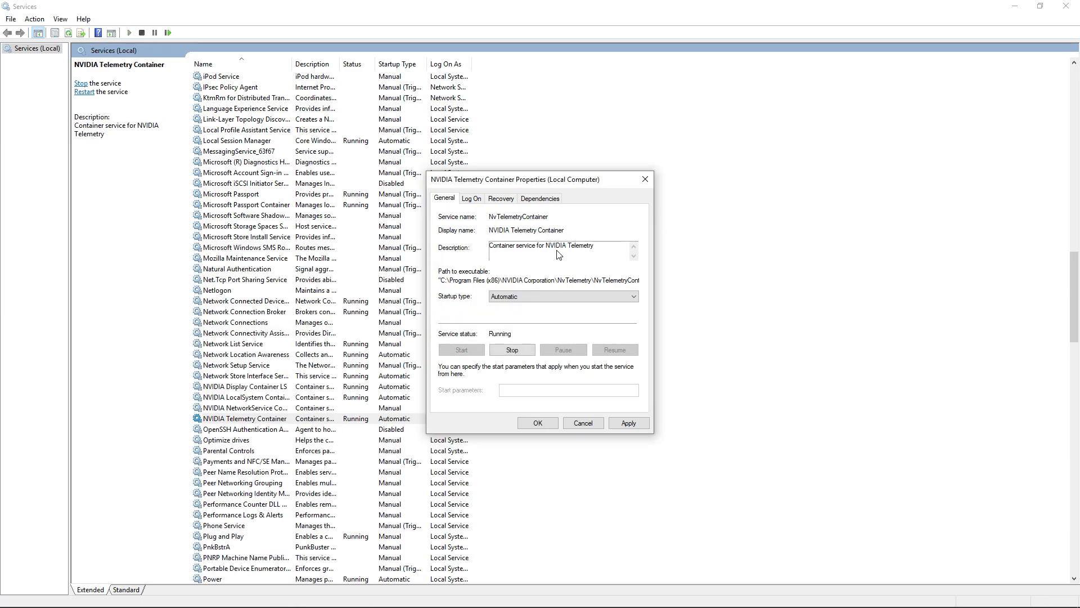
left_click(629, 423)
left_click(548, 420)
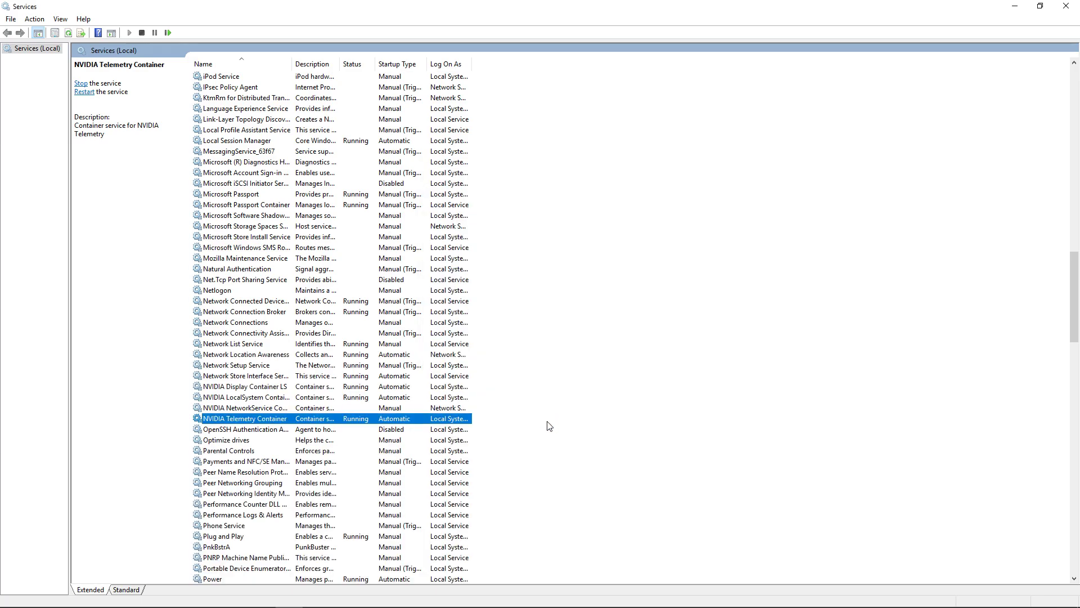
Step: Close the Services console and launch GeForce Experience, dismissing the tip about redeeming codes and rewards
left_click(1066, 5)
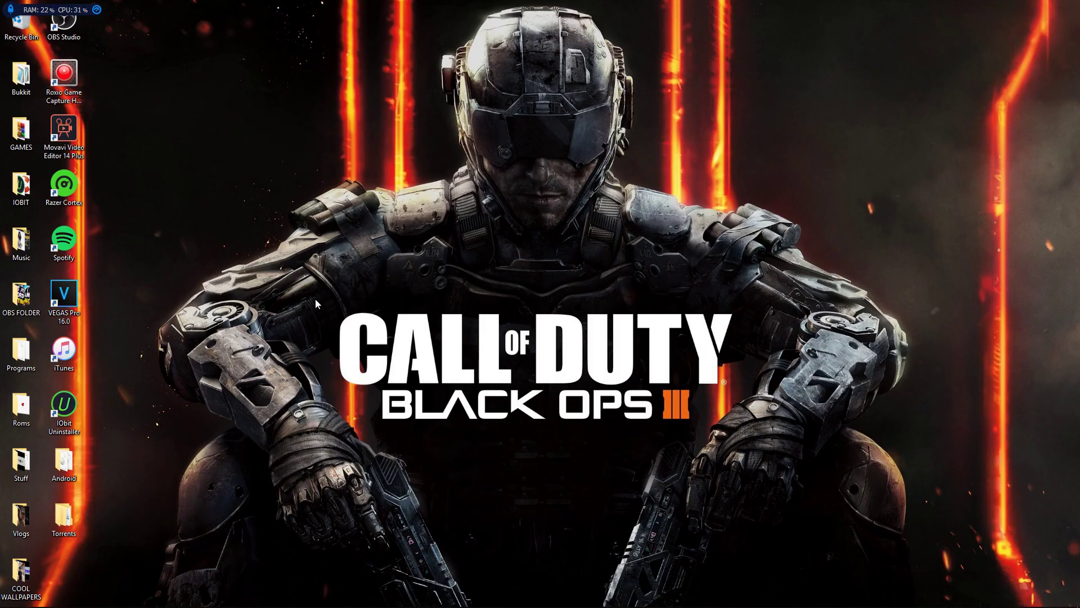
left_click(40, 596)
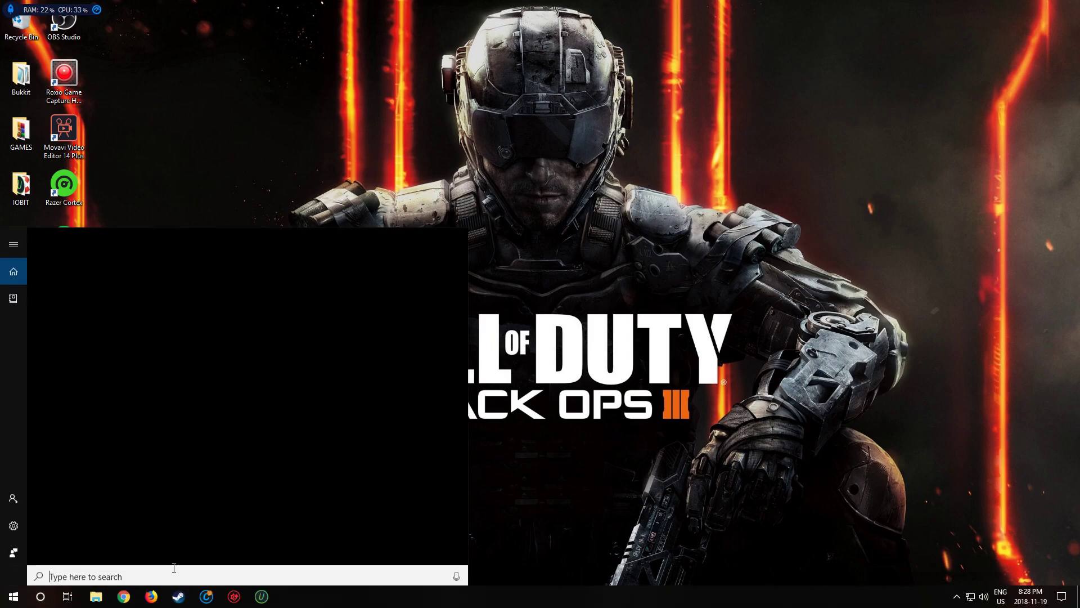
type("gefo")
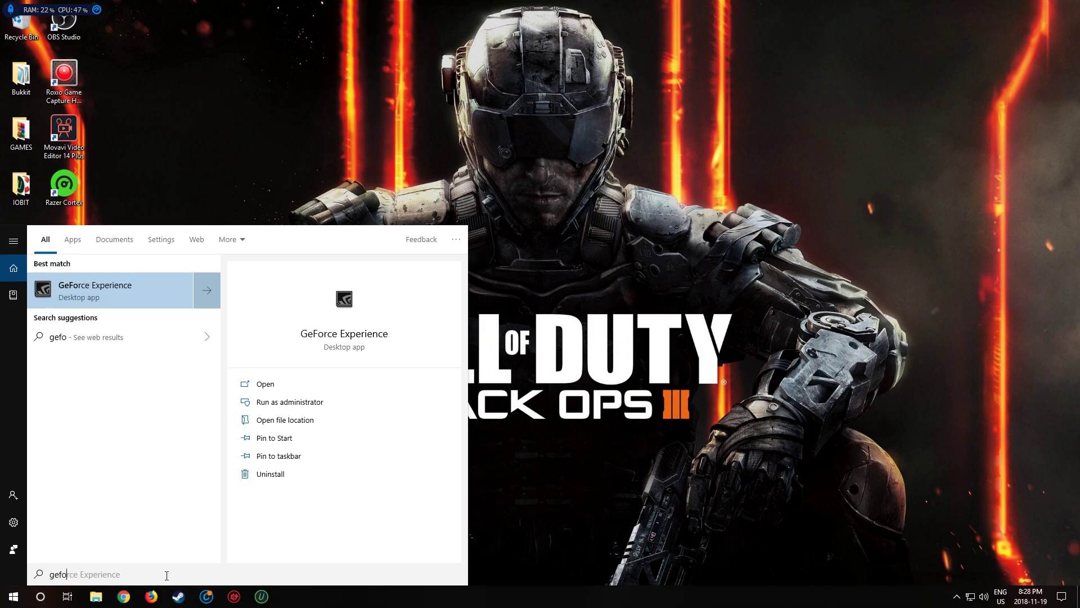
left_click(122, 288)
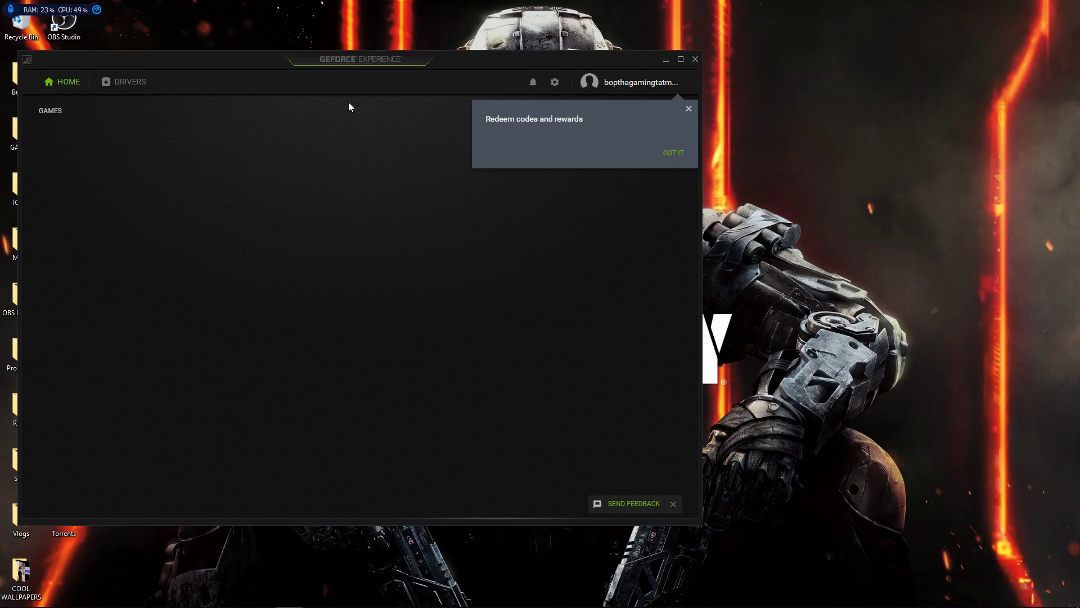
left_click(673, 152)
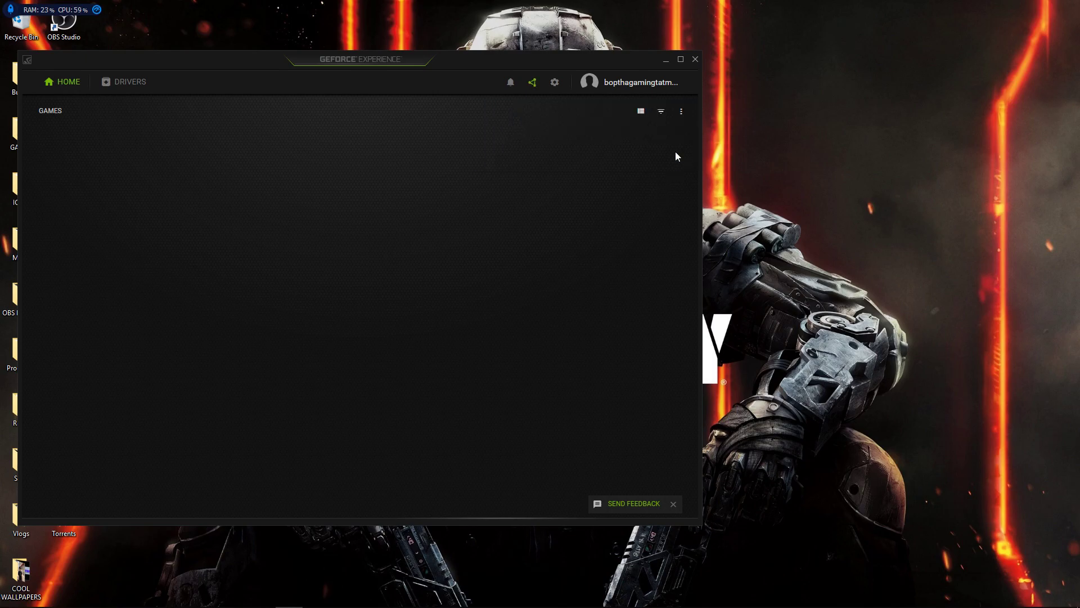
Step: Check that the drivers page loads in GeForce Experience, and return to the games library on the home page
left_click(129, 86)
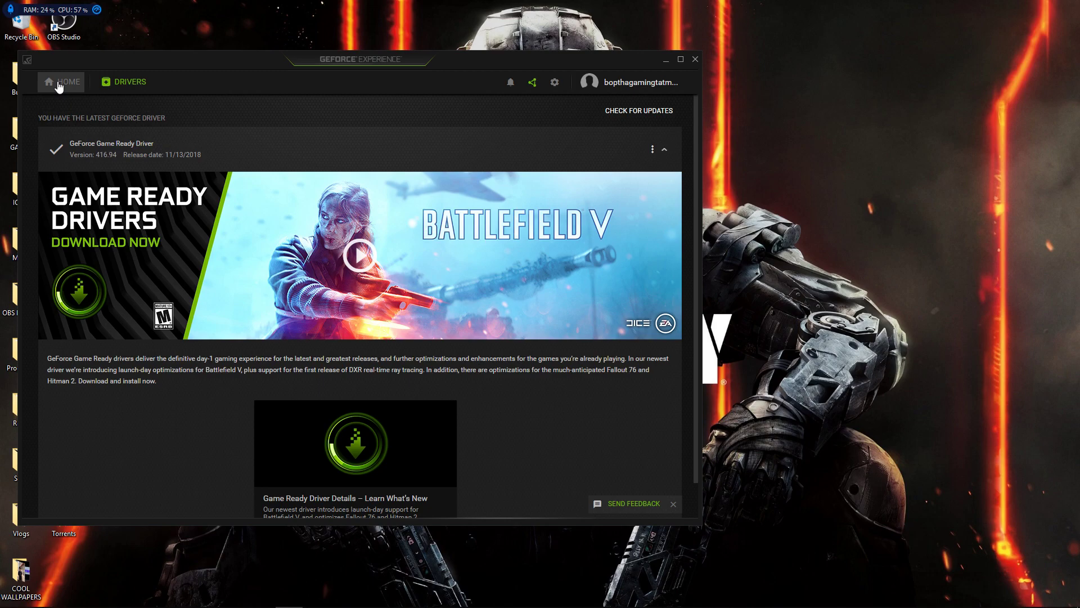
left_click(58, 83)
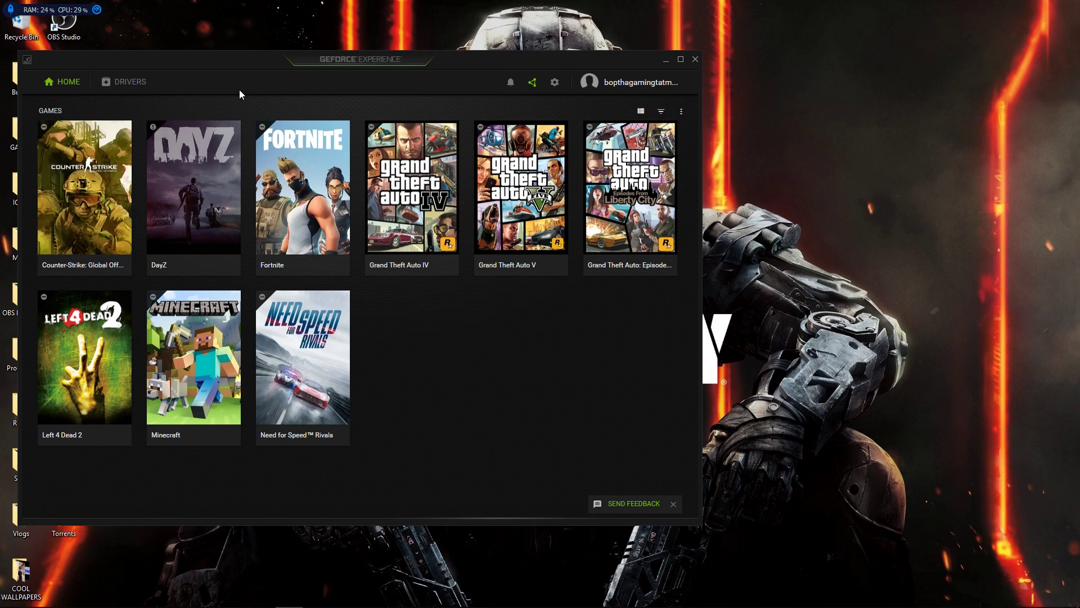
mouse_move(339, 164)
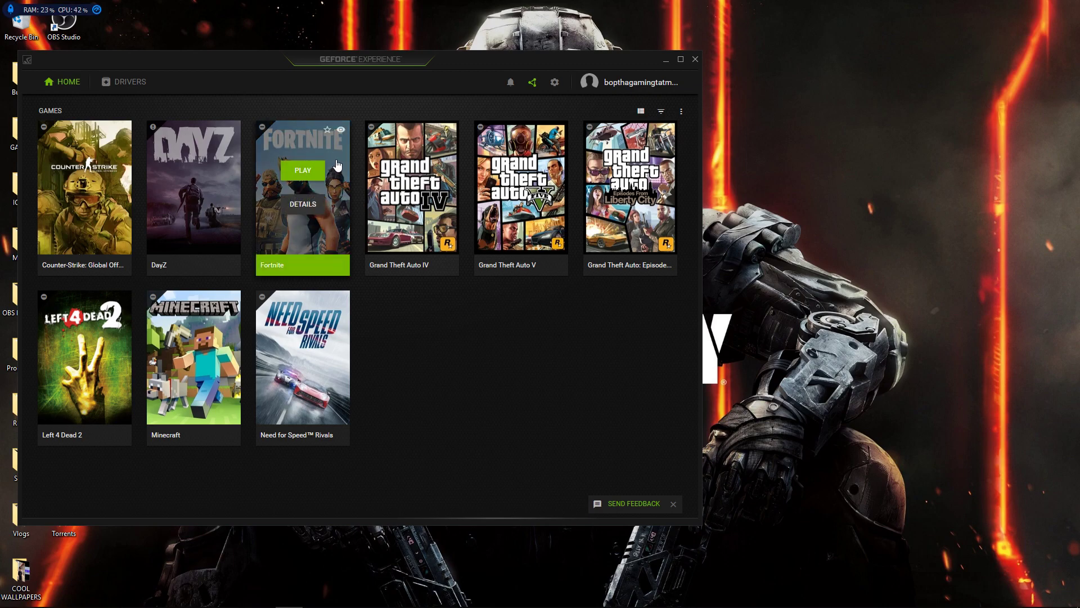